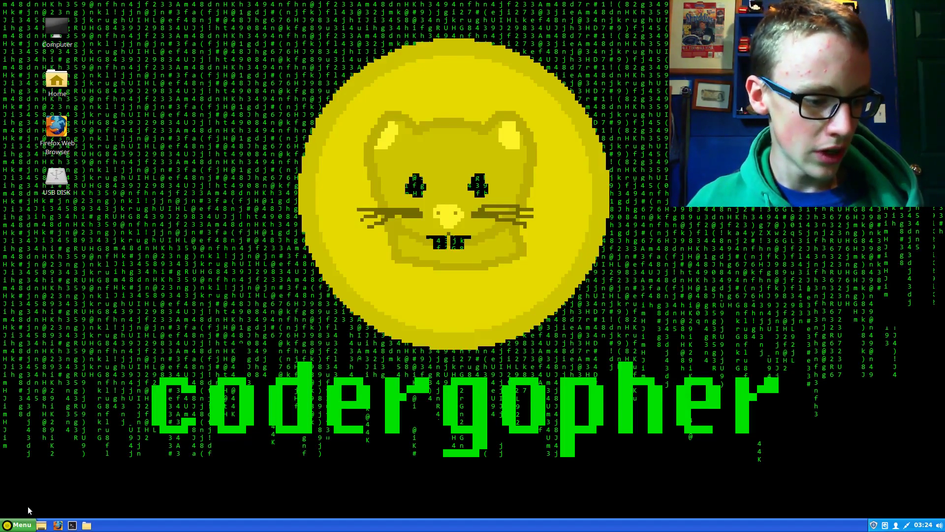
Launch Software Manager from the Administration menu and authenticate with the administrator password
left_click(19, 525)
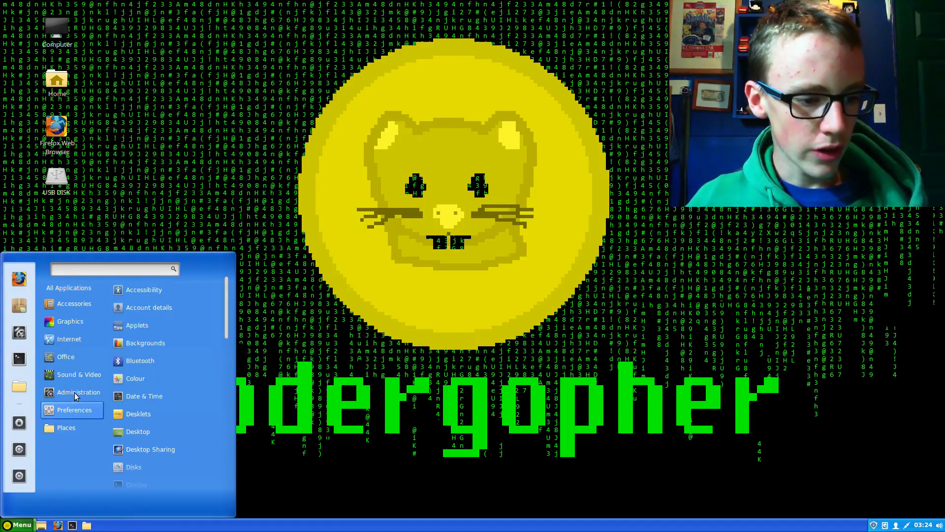
mouse_move(75, 395)
left_click(153, 413)
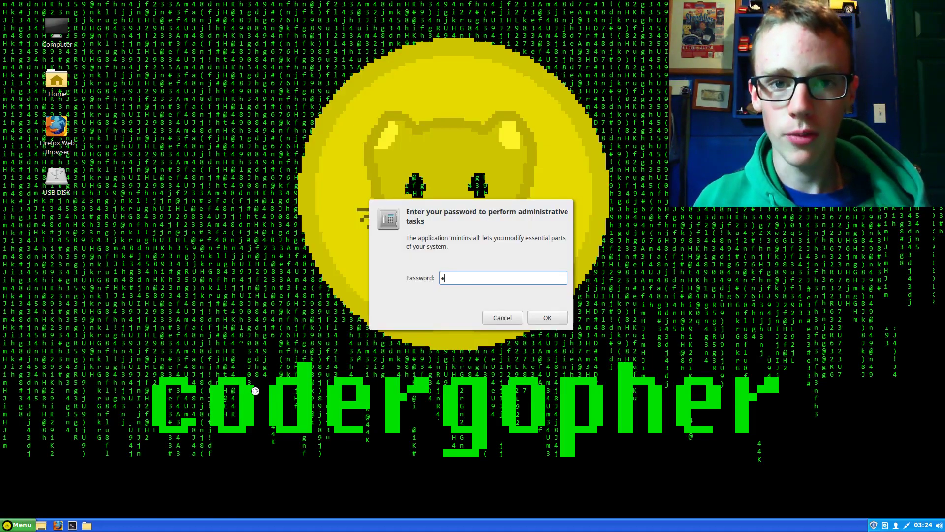
key("Return")
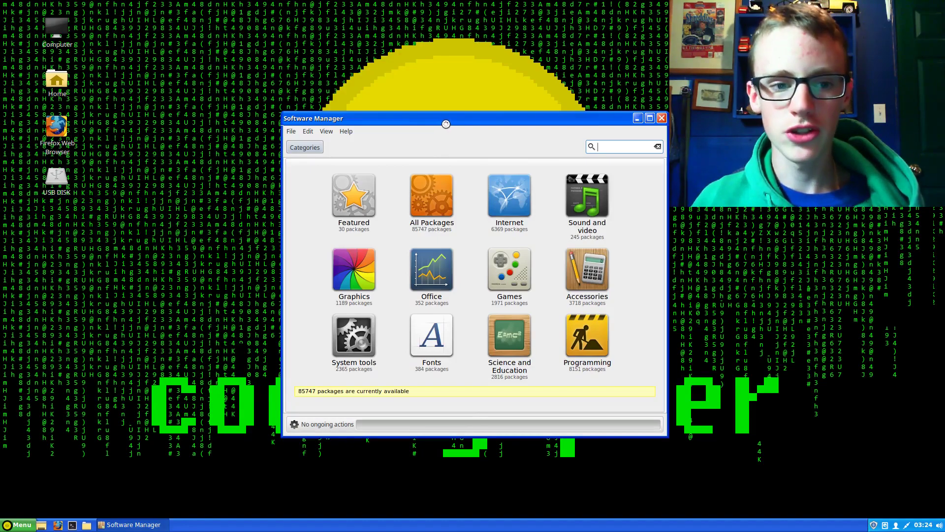
Move the Software Manager window left and search the packages for 'wine'
left_click_drag(455, 117, 311, 127)
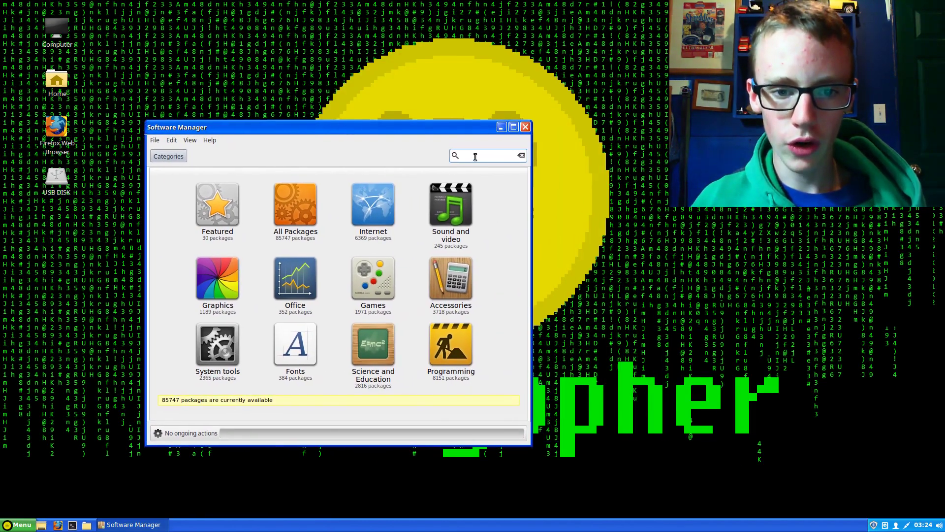
type("wine")
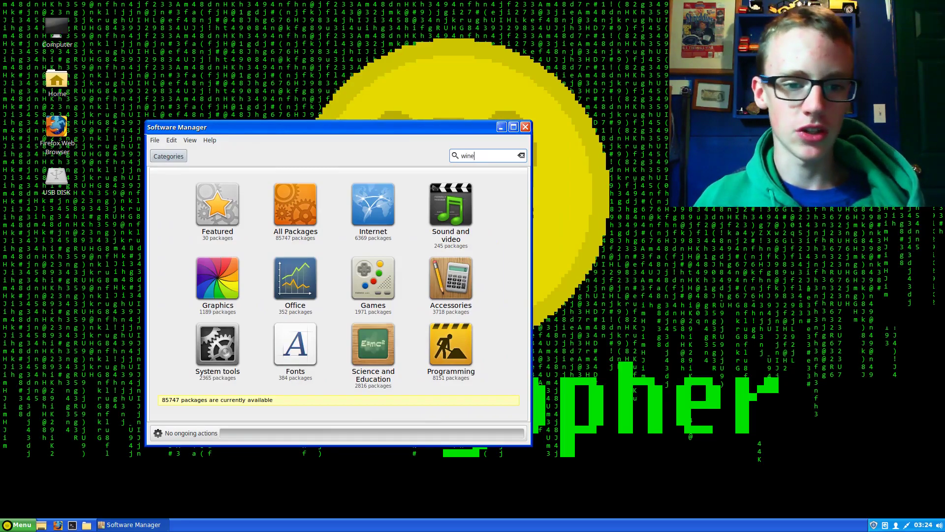
key("Return")
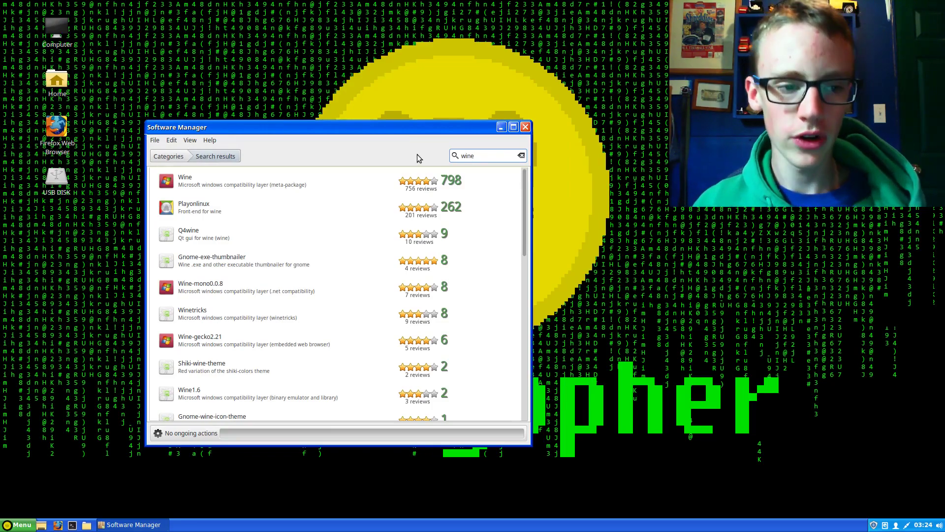
Open the Wine package page, install it and confirm the additional package changes
left_click(185, 184)
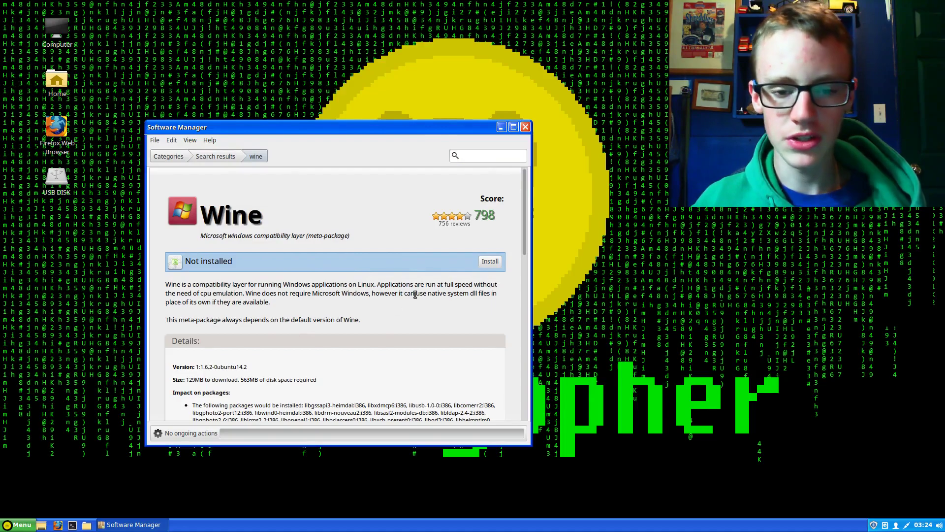
left_click(489, 263)
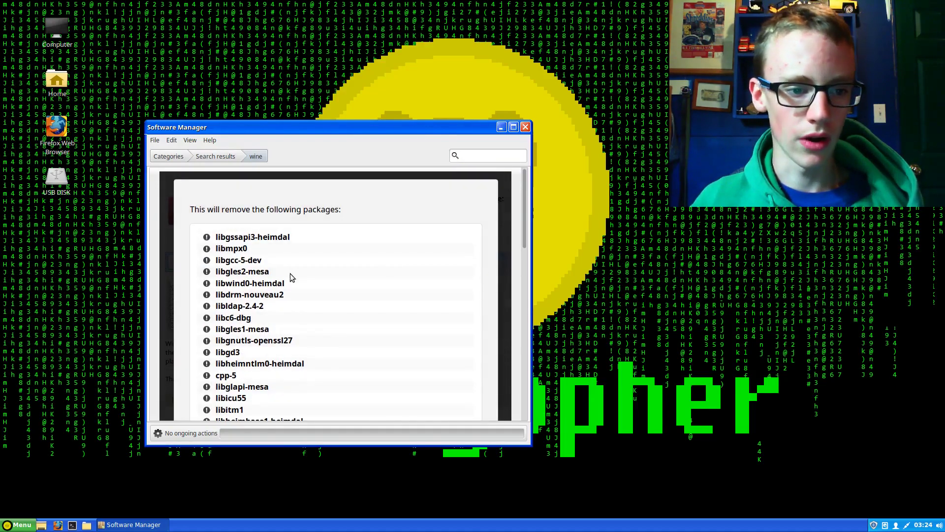
scroll(297, 239, "down", 5)
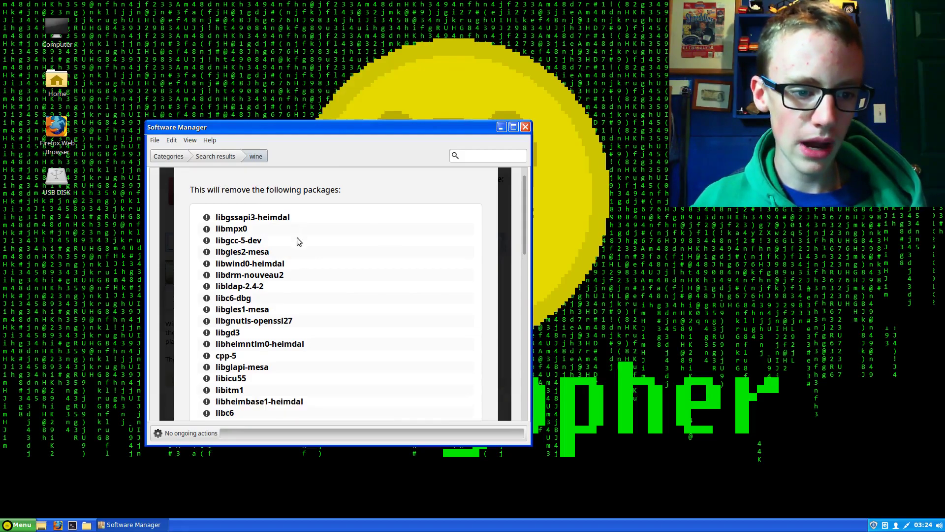
scroll(296, 256, "down", 10)
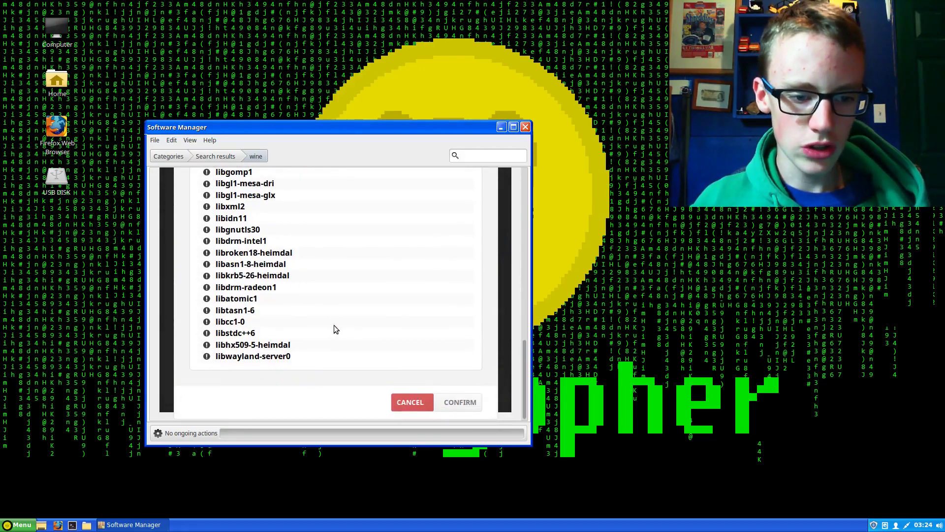
left_click(463, 403)
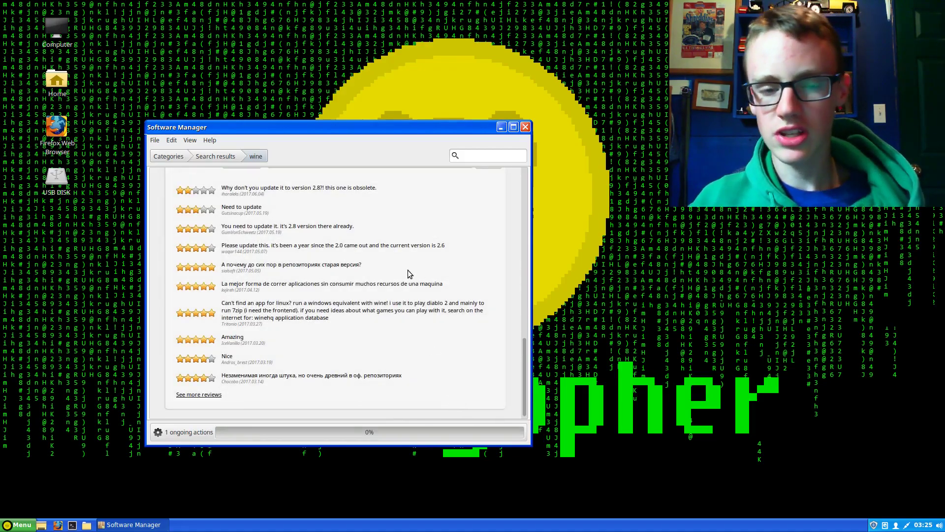
scroll(409, 271, "up", 15)
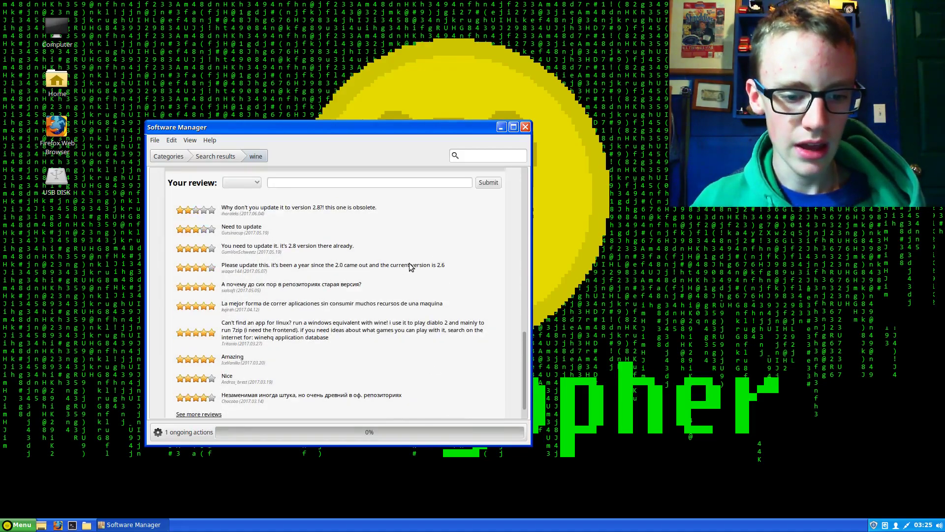
scroll(411, 267, "up", 3)
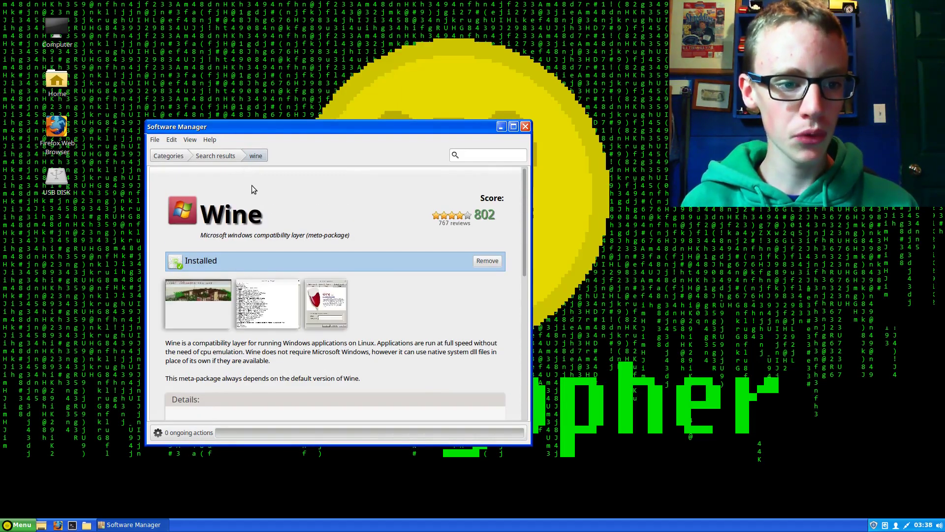
left_click(221, 157)
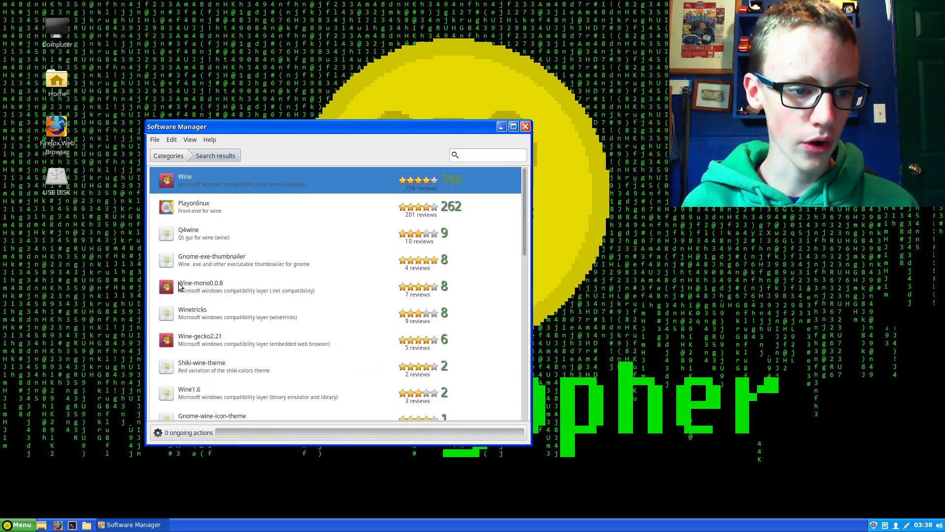
left_click(217, 294)
double_click(216, 291)
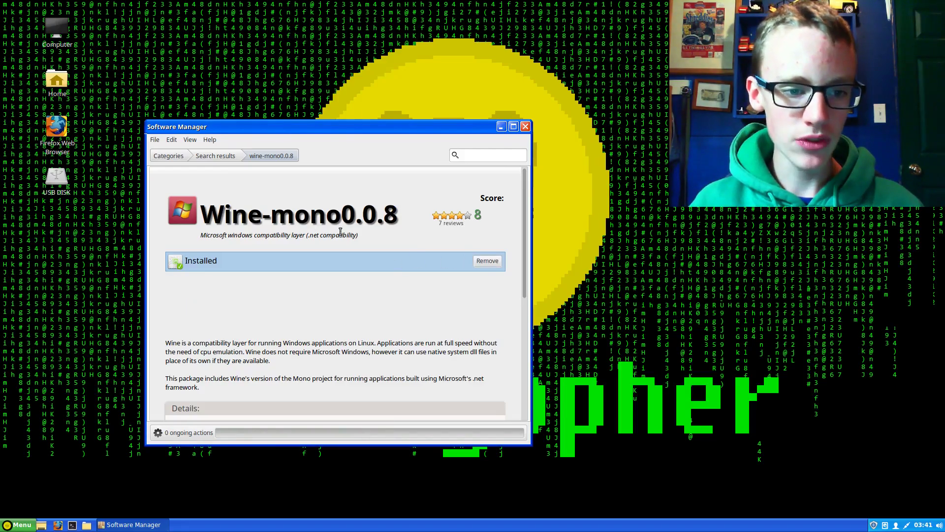
left_click(209, 157)
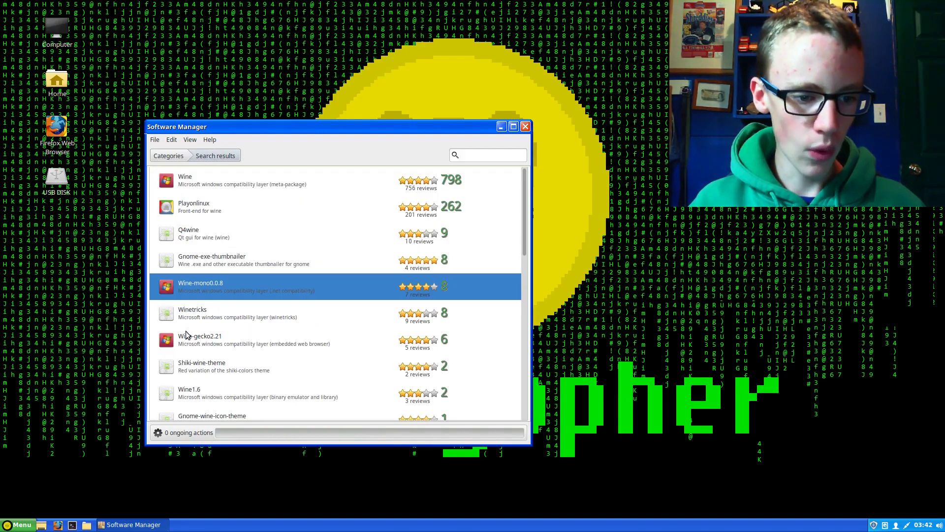
Open the Wine-gecko2.21 package from the results and install it
left_click(209, 345)
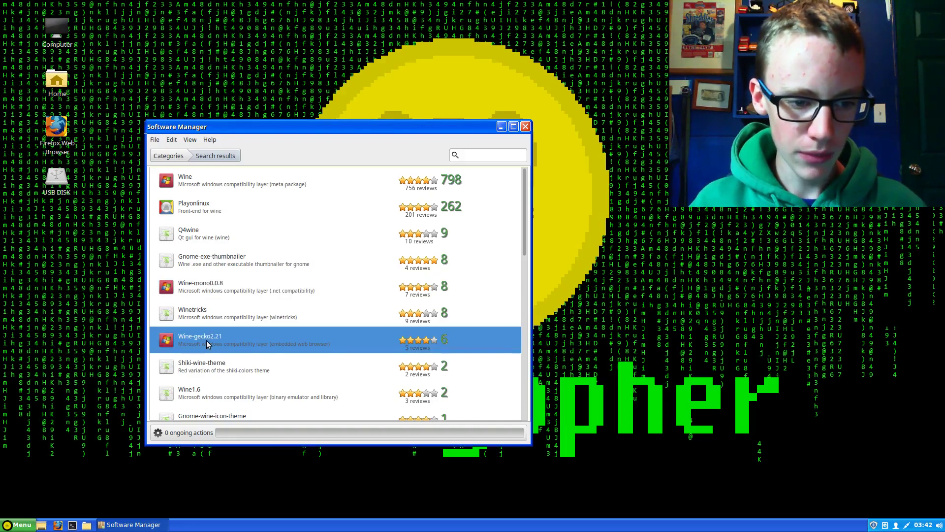
double_click(207, 344)
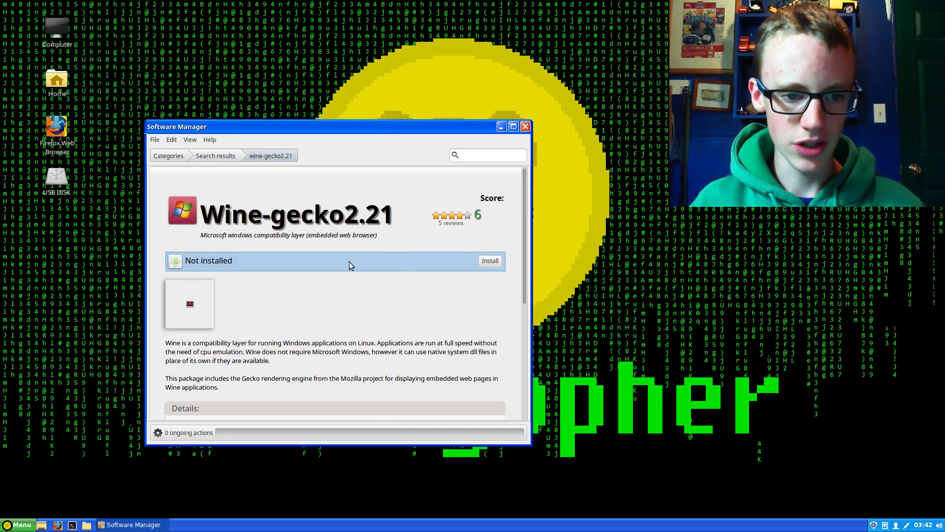
left_click(489, 261)
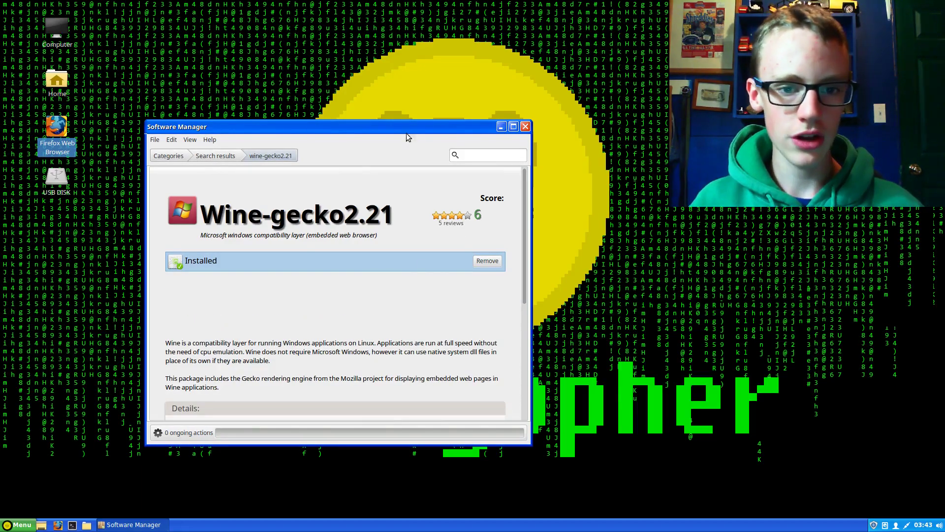
Close Software Manager, start Configure Wine from the Wine menu, and accept the Gecko installation
left_click(526, 126)
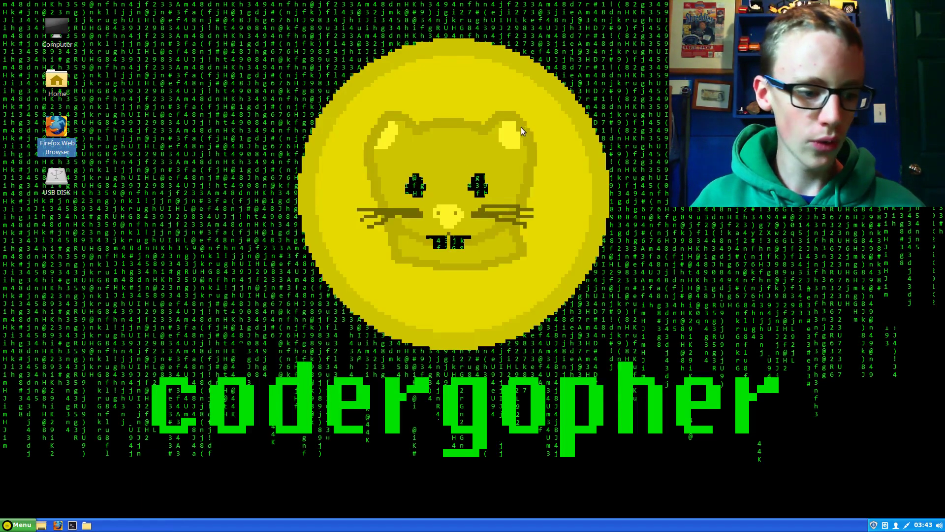
left_click(18, 525)
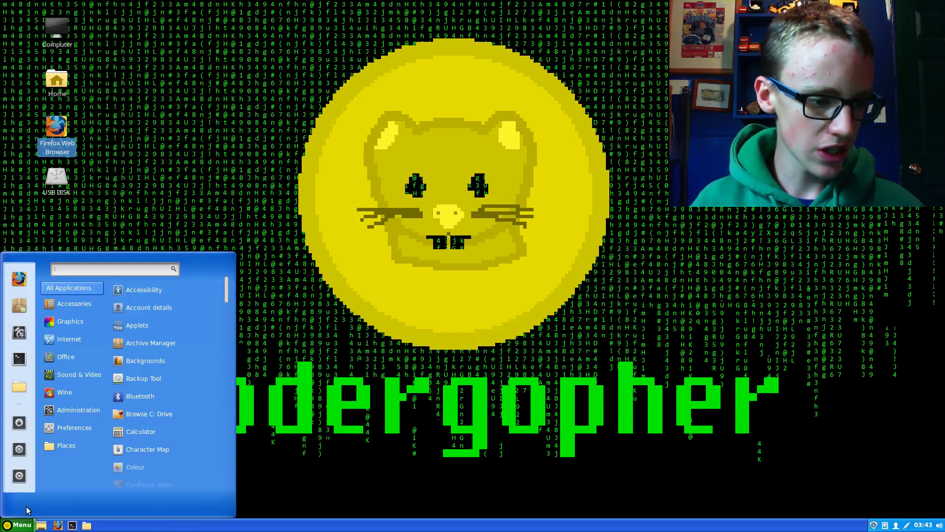
mouse_move(66, 386)
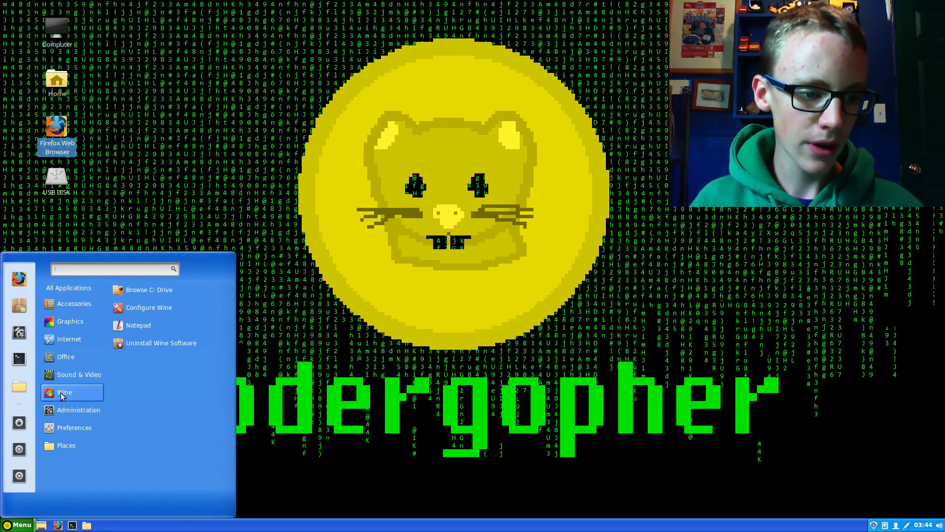
left_click(144, 308)
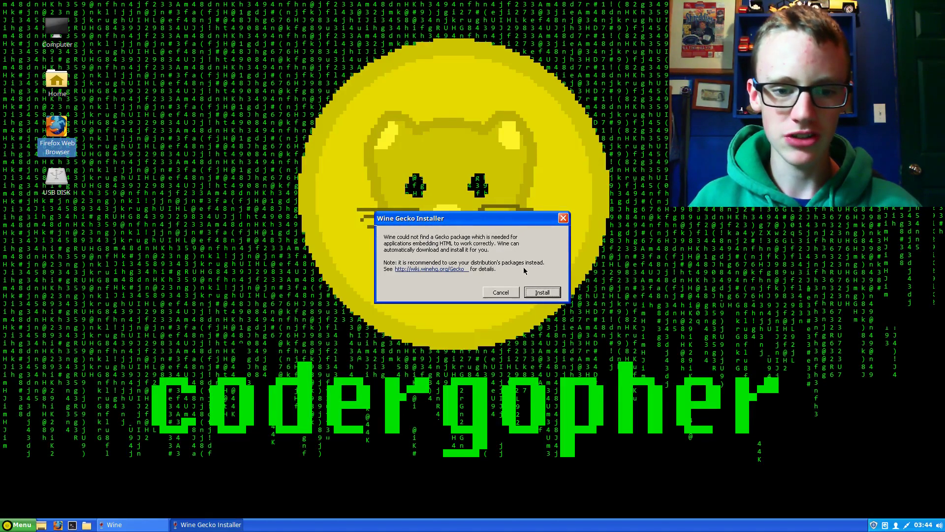
left_click(541, 293)
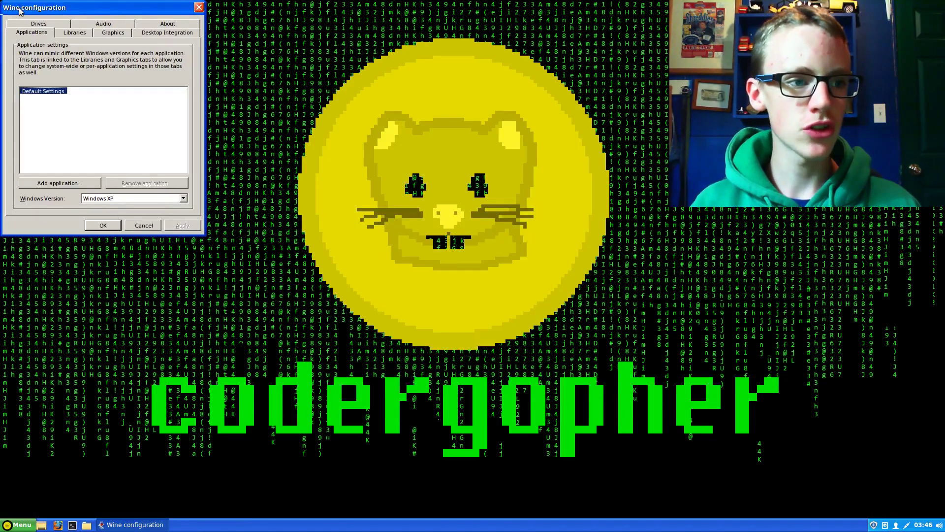
Centre the Wine configuration window and review the Windows Version list, keeping Windows XP
left_click_drag(24, 8, 76, 40)
left_click_drag(141, 72, 407, 88)
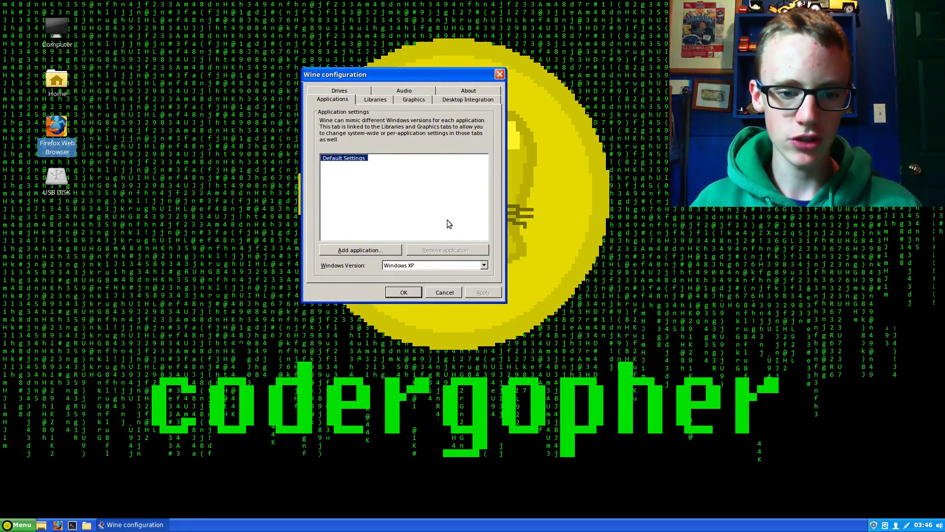
left_click(484, 265)
scroll(422, 282, "down", 4)
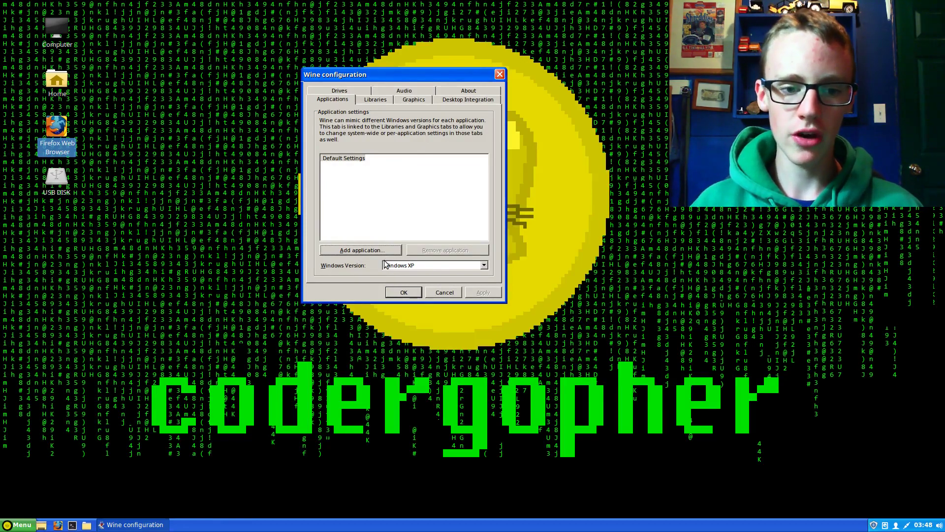
left_click(374, 251)
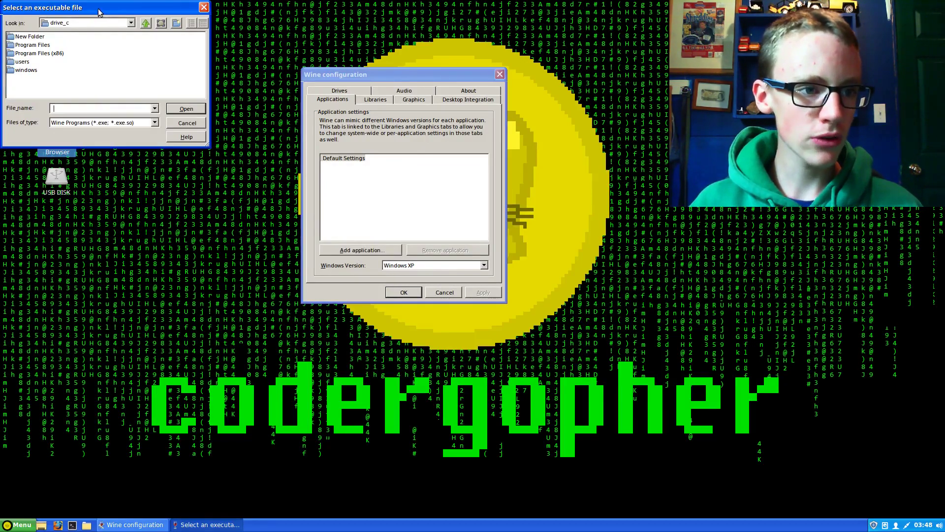
left_click_drag(102, 10, 239, 79)
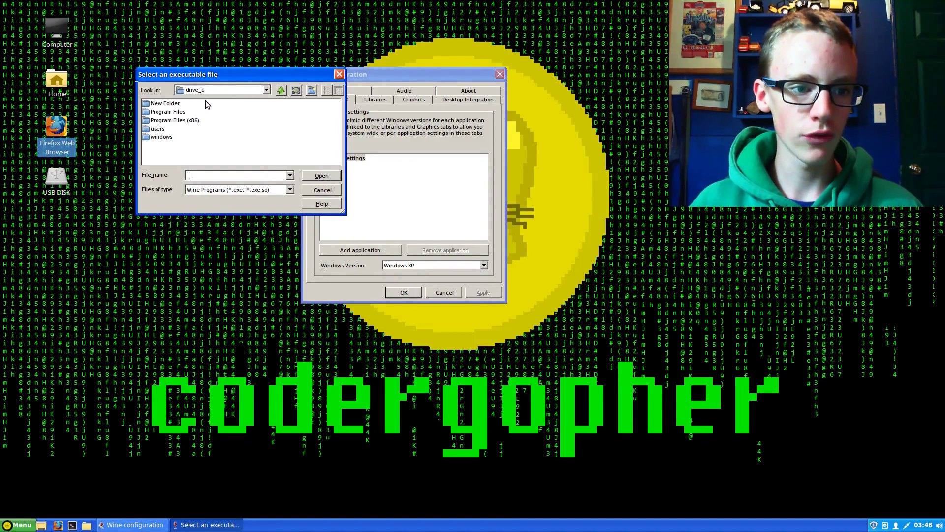
left_click(265, 91)
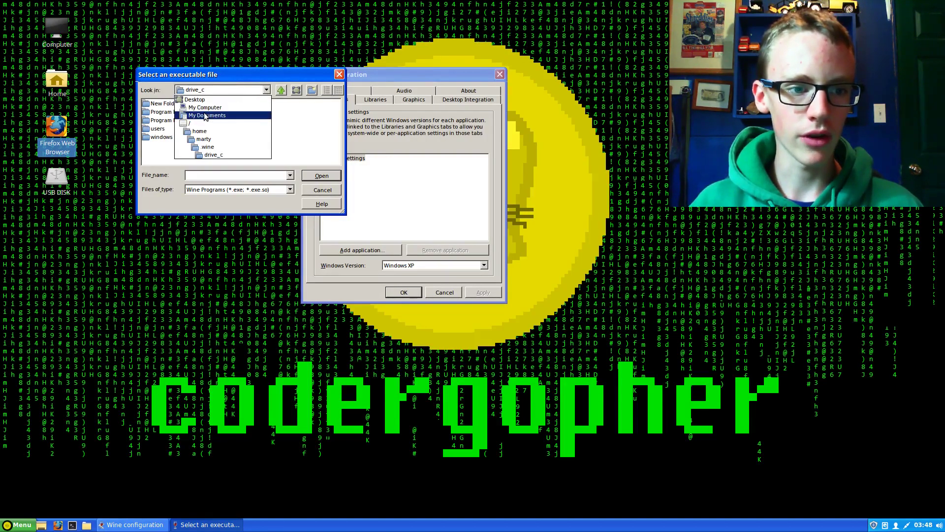
left_click(197, 132)
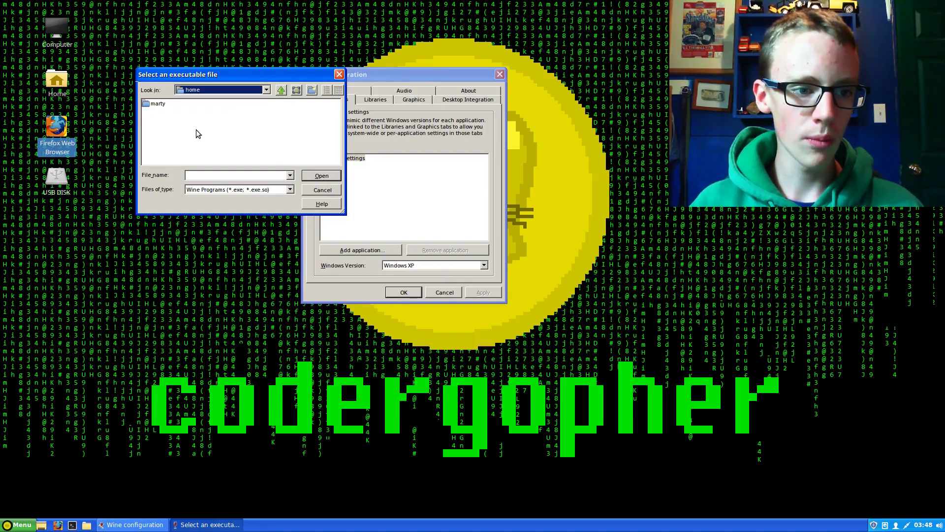
double_click(159, 104)
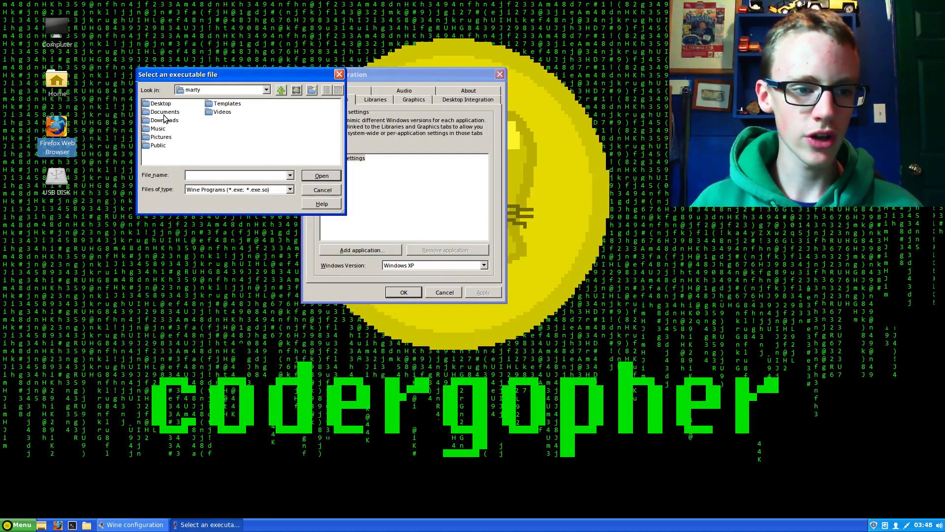
left_click(340, 75)
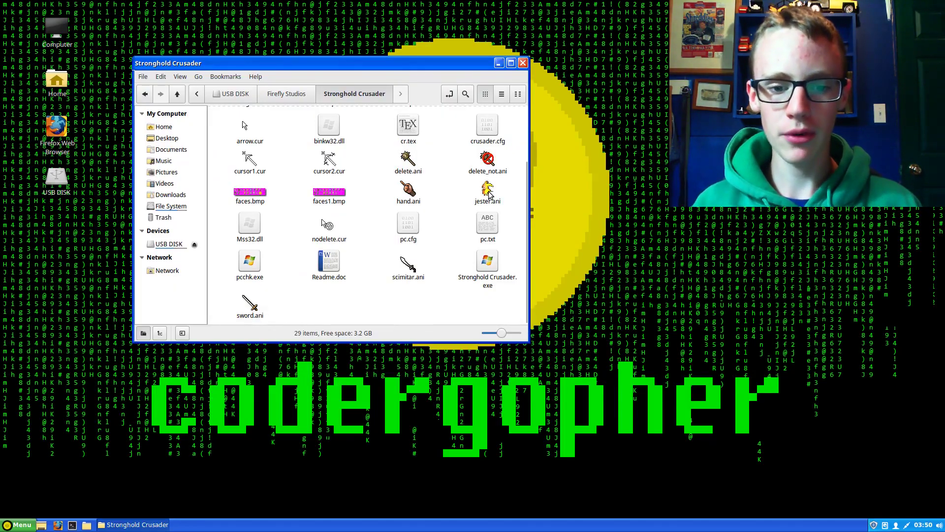
Open Stronghold Crusader.exe with Wine Windows Program Loader from its Open With menu
right_click(488, 267)
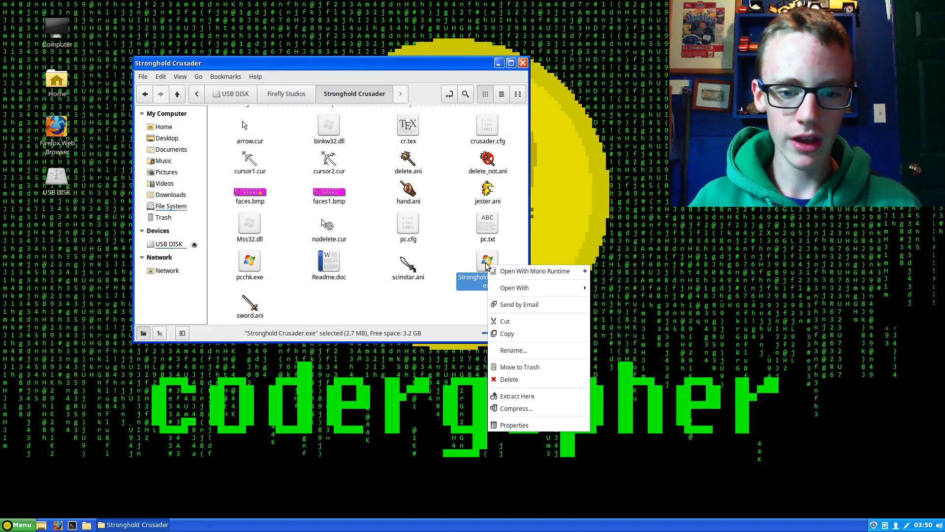
mouse_move(542, 291)
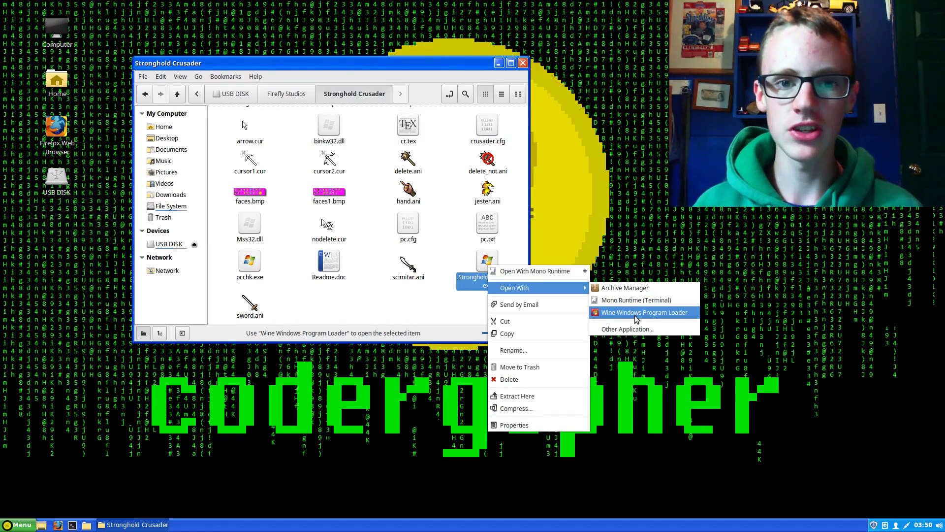
left_click(629, 313)
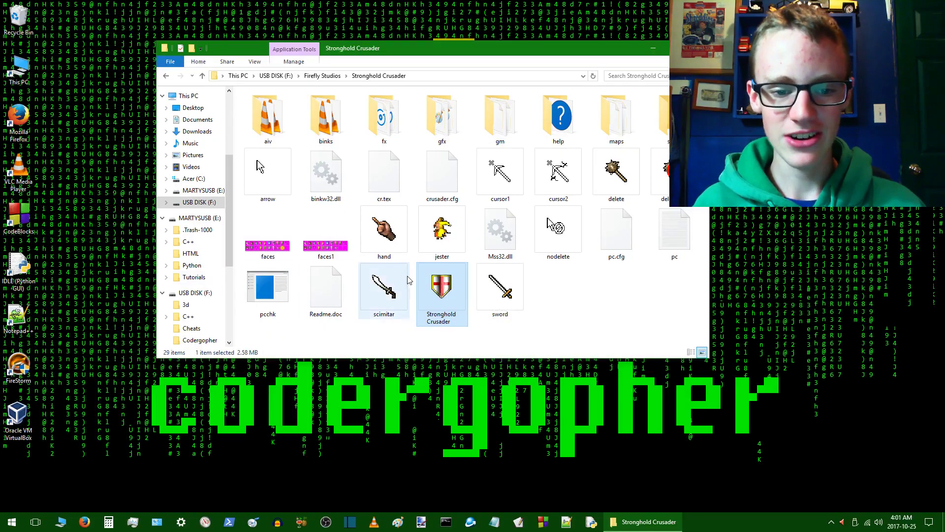
Launch Stronghold Crusader.exe and dismiss the 0xc0000022 application error
double_click(440, 295)
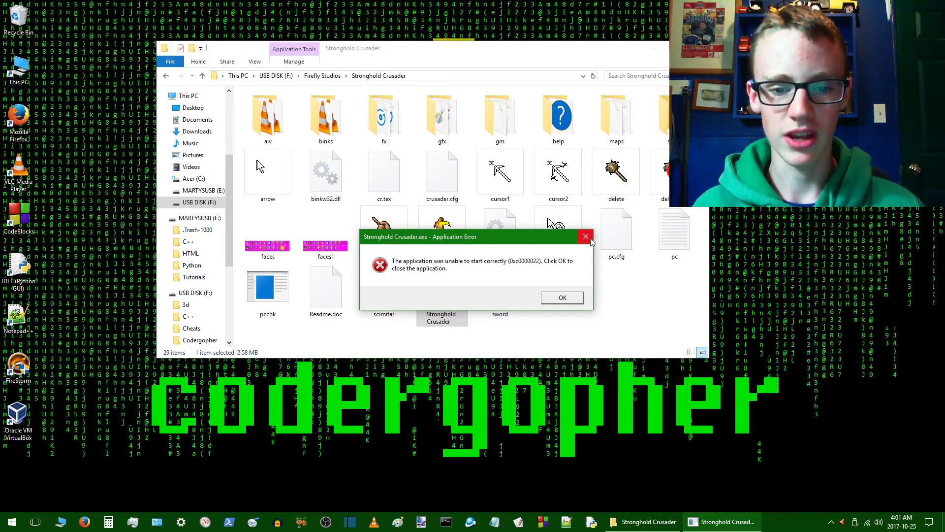
left_click(585, 238)
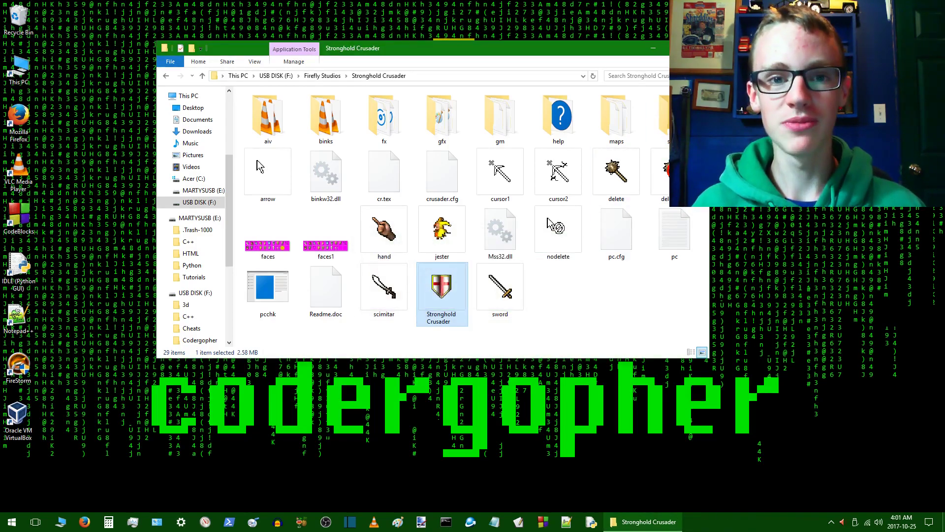